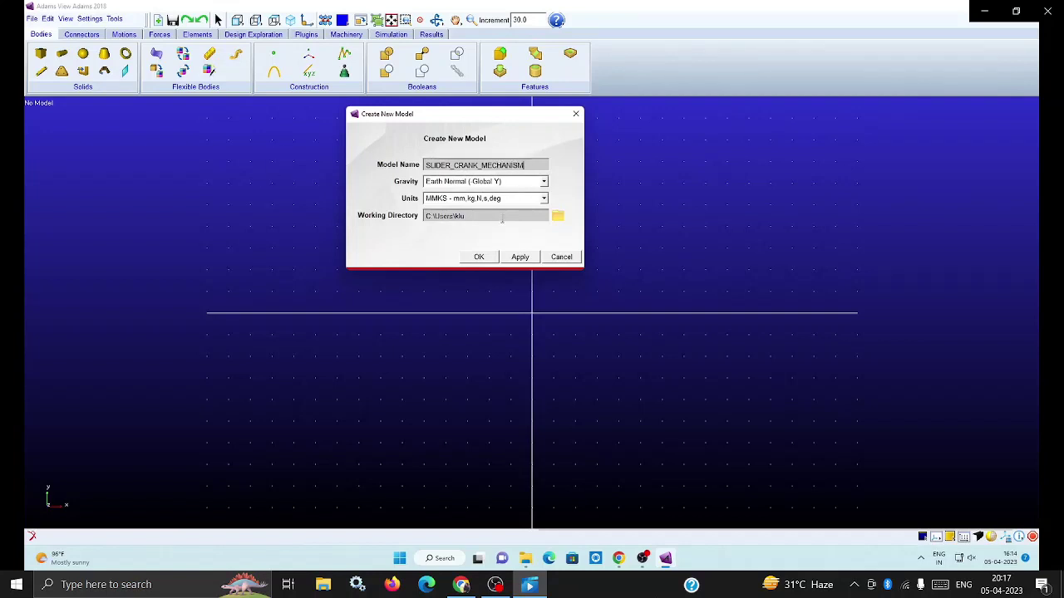
# Create the SLIDER_CRANK_MECHANISM model with Earth Normal gravity along Global Y and MMKS units.
pyautogui.click(510, 258)
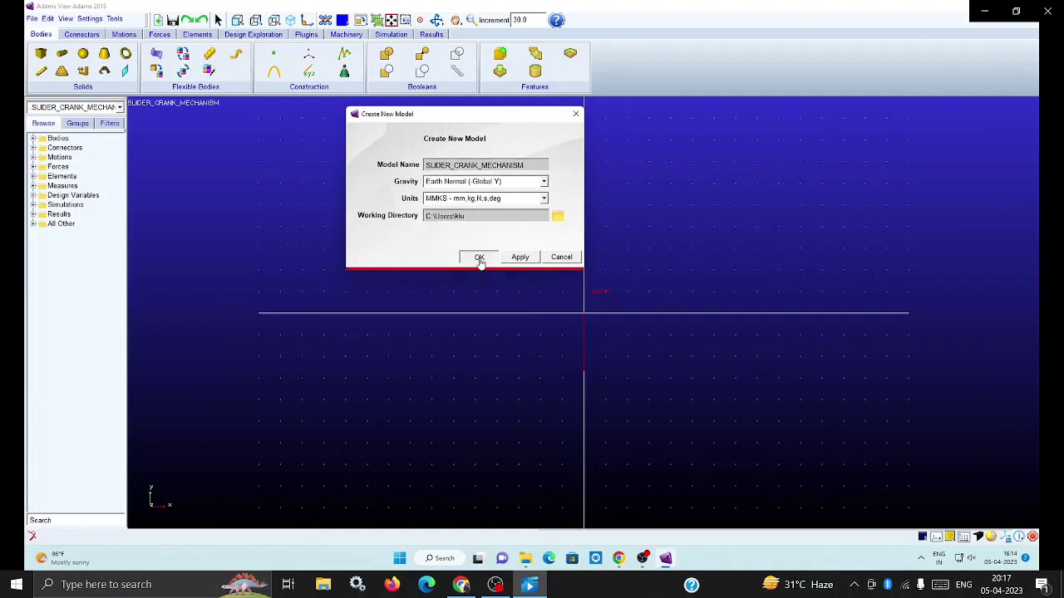
# Draw a rounded plate body on the horizontal axis, right of the origin, as the slider block.
pyautogui.click(480, 258)
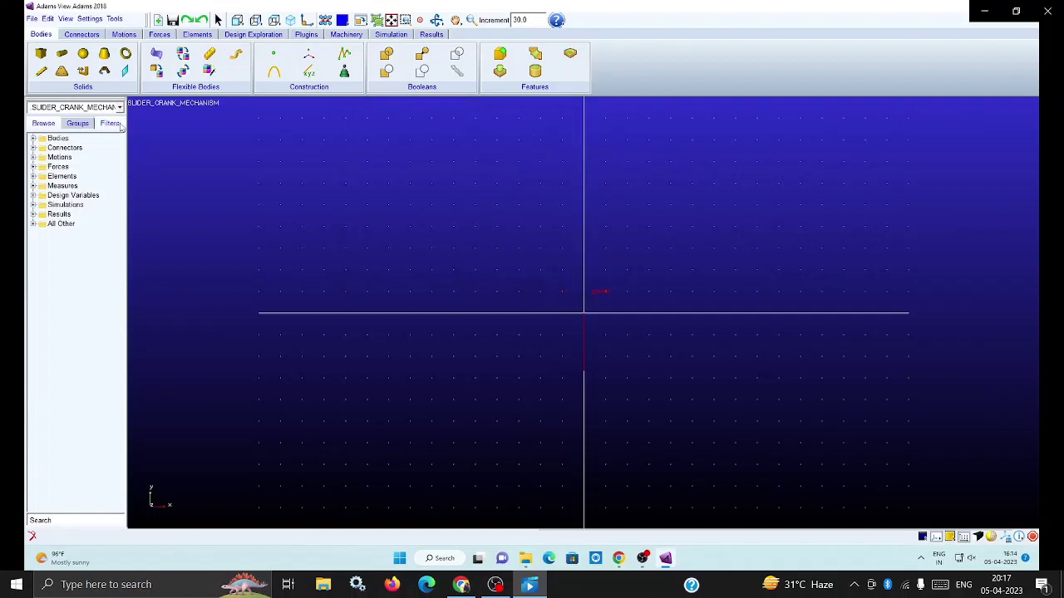
pyautogui.click(62, 71)
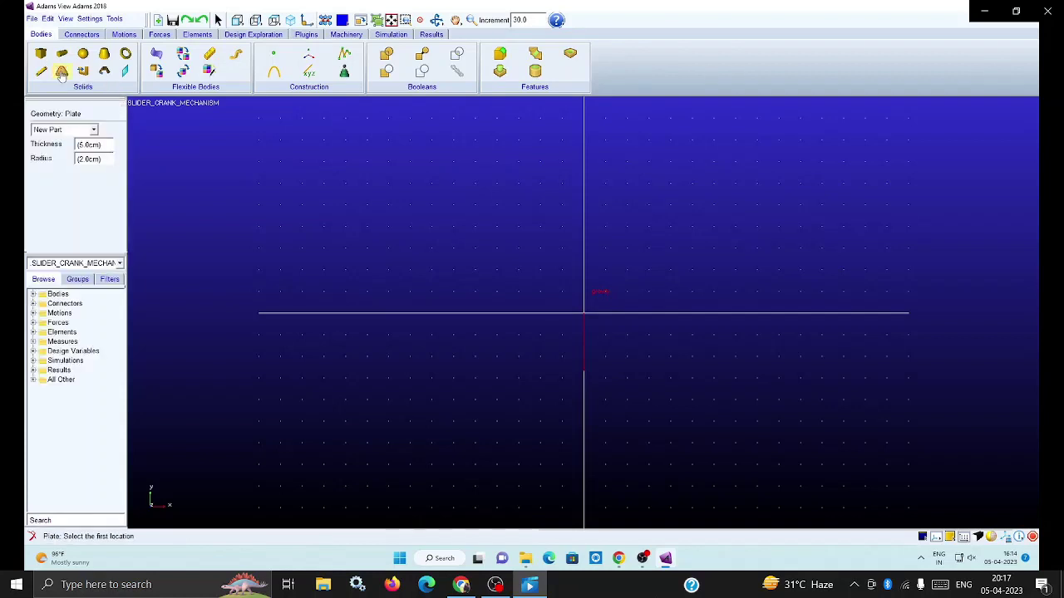
pyautogui.click(843, 312)
pyautogui.click(909, 271)
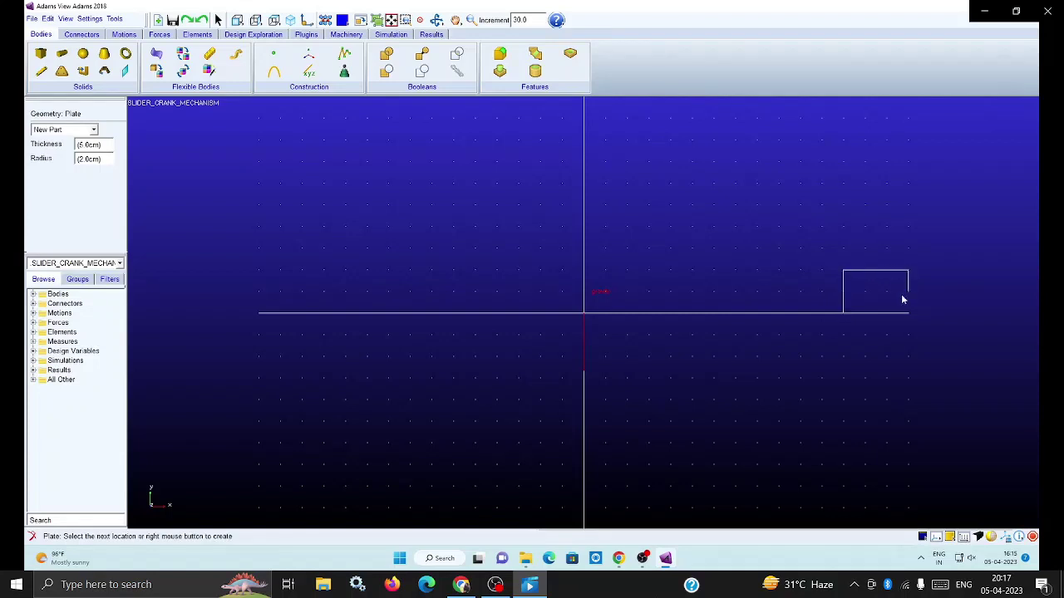
pyautogui.rightClick(843, 317)
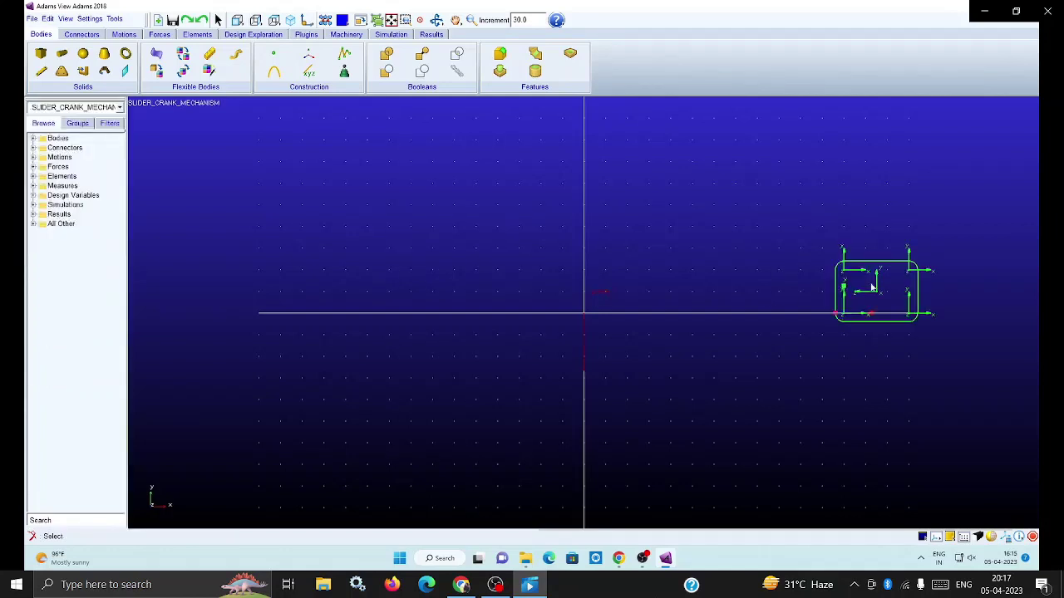
# Switch to shaded view and draw a 4.0 cm-wide crank link rising from the origin.
pyautogui.click(991, 537)
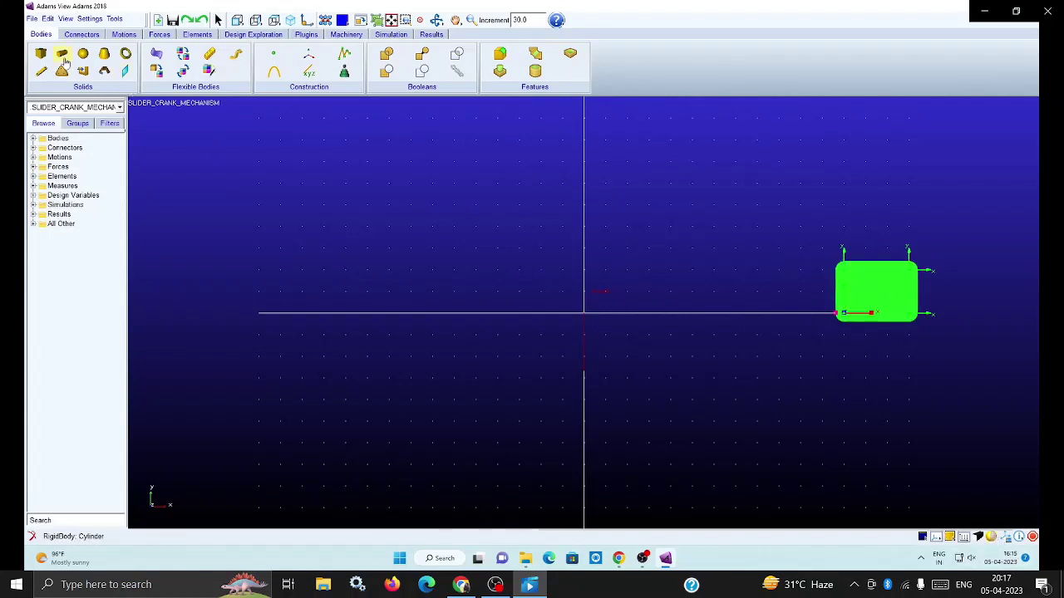
pyautogui.click(41, 73)
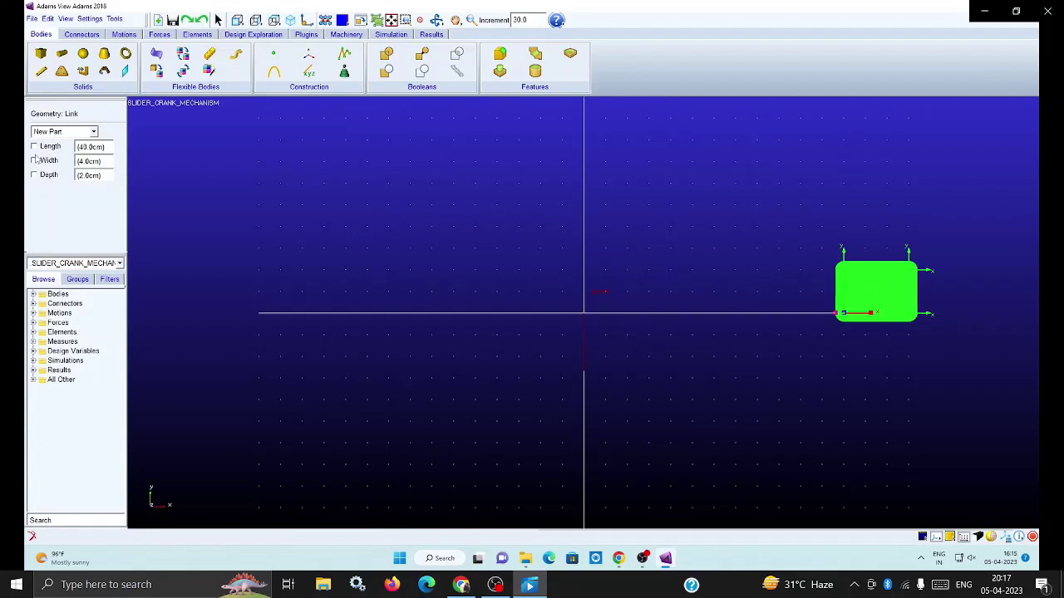
pyautogui.click(35, 161)
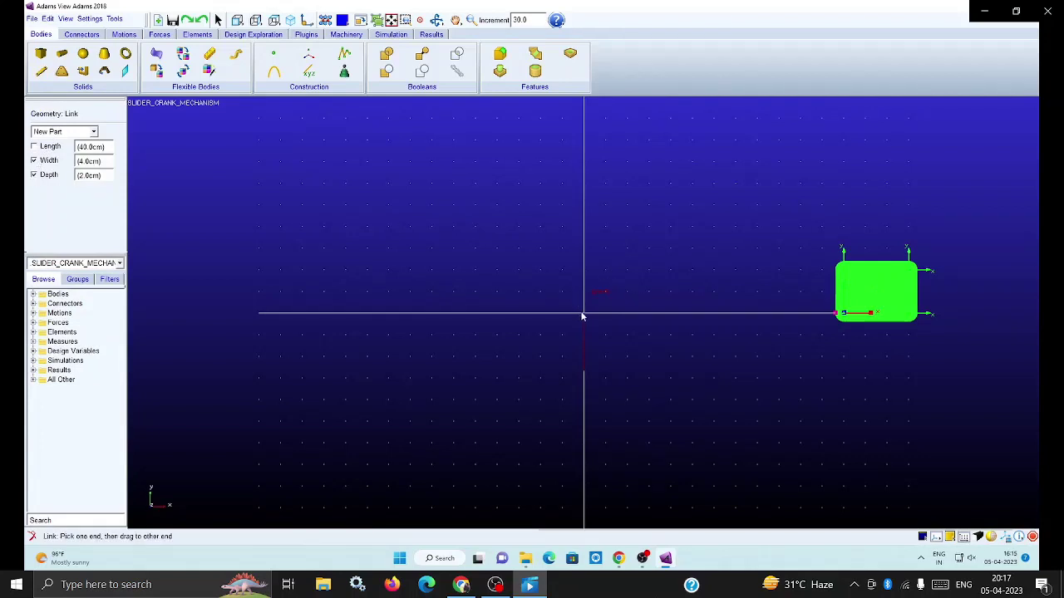
pyautogui.click(583, 314)
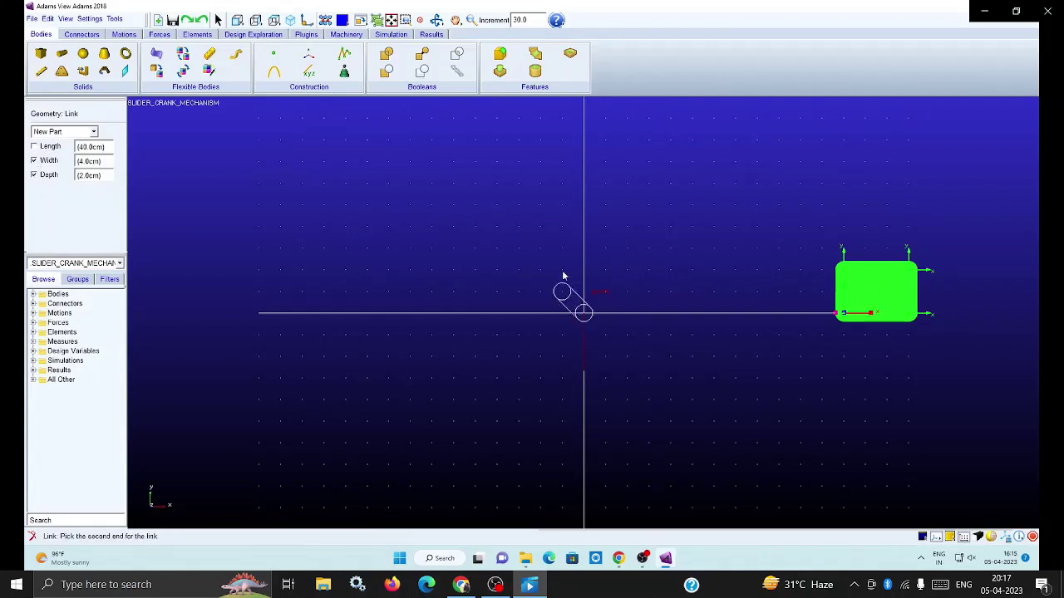
pyautogui.click(538, 226)
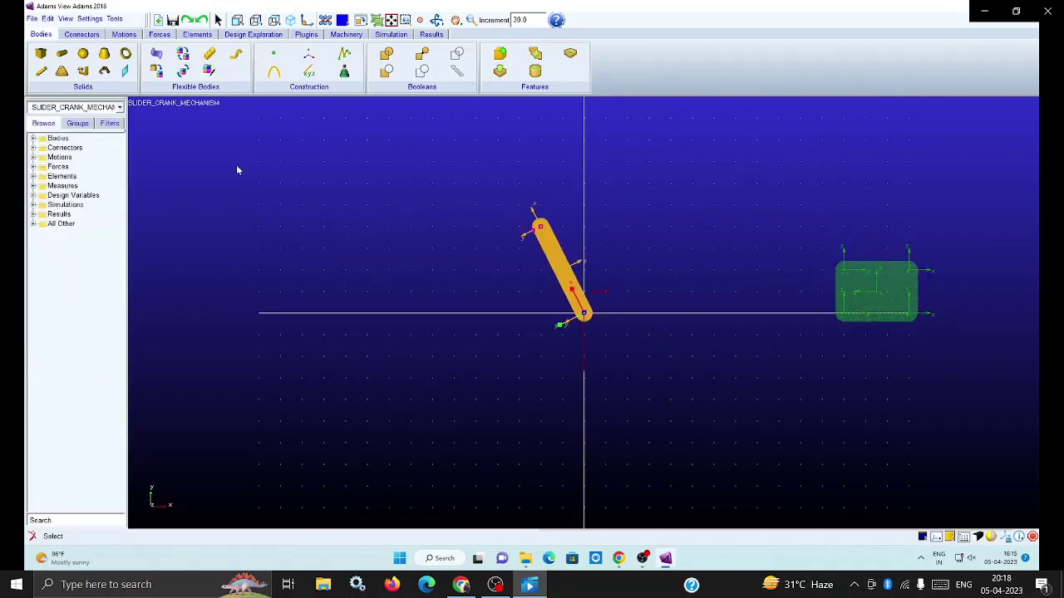
# Draw a connecting rod link from the crank's upper end to the block's centre.
pyautogui.click(40, 70)
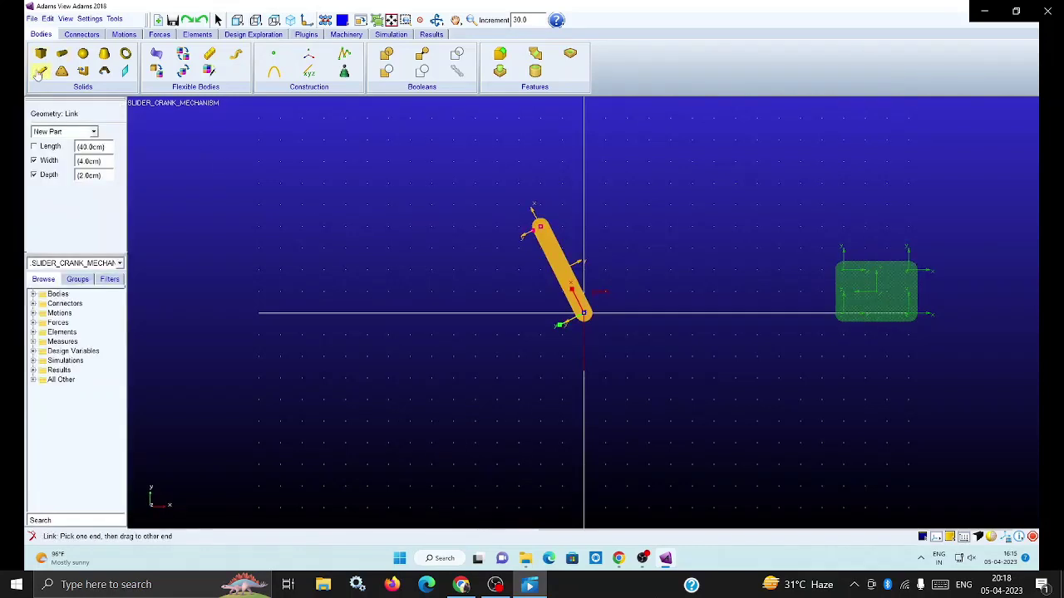
pyautogui.click(539, 226)
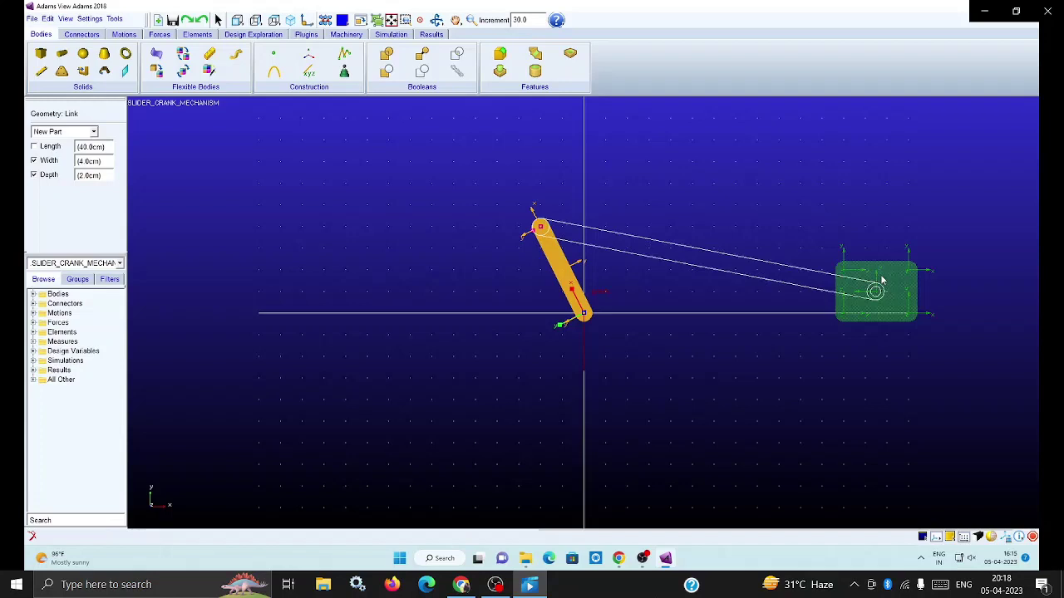
pyautogui.click(876, 291)
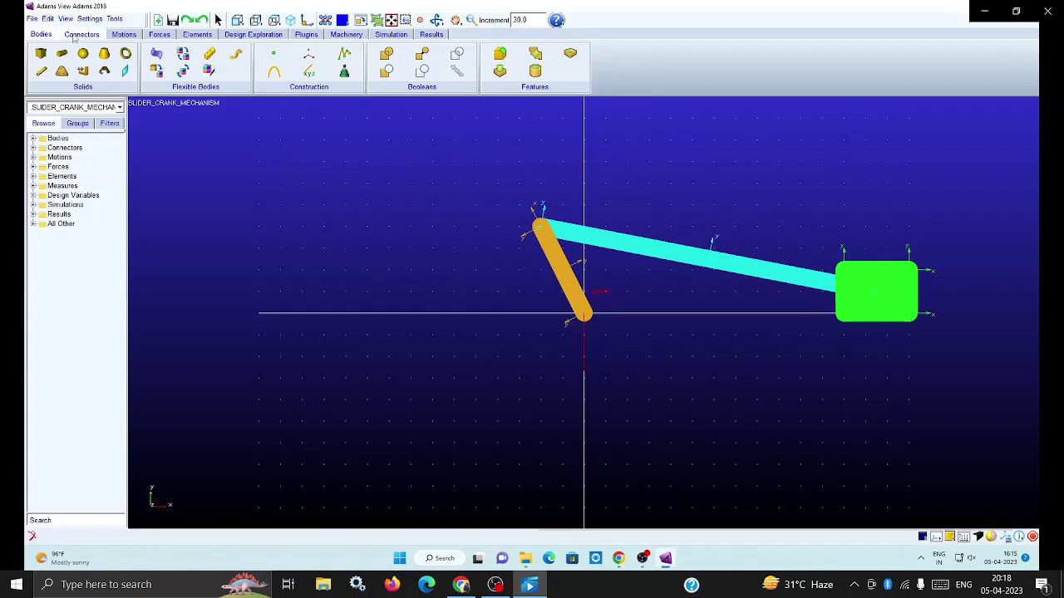
# Pin the crank to ground with a revolute joint at the origin.
pyautogui.click(74, 36)
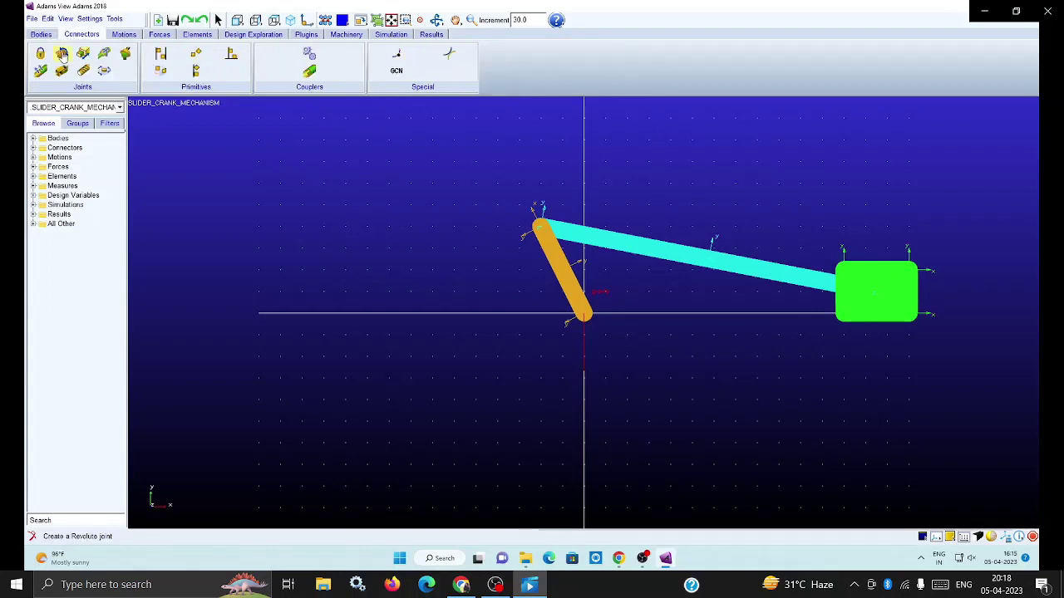
pyautogui.click(62, 54)
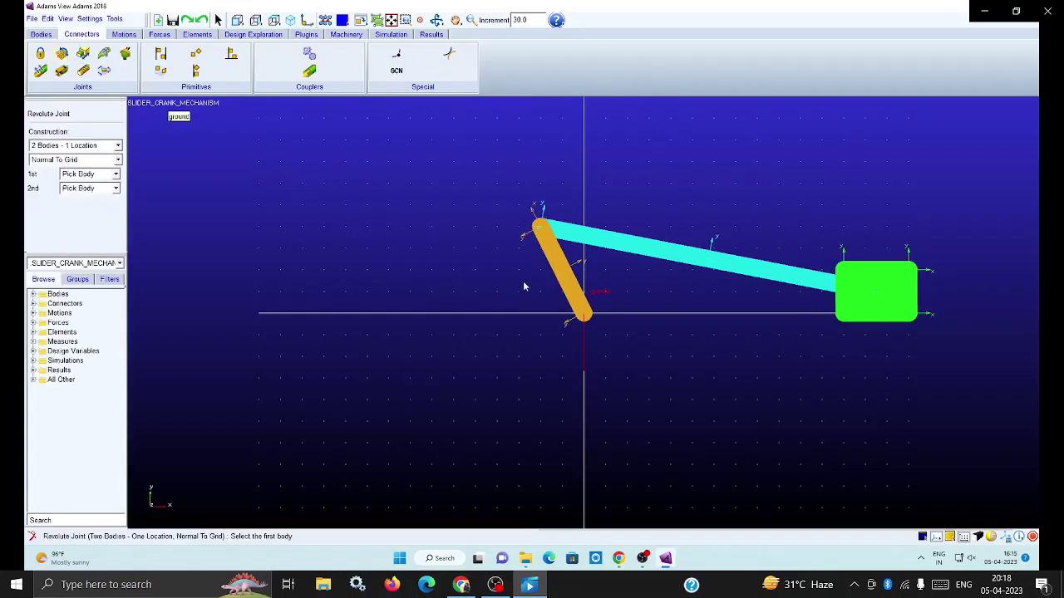
pyautogui.click(570, 283)
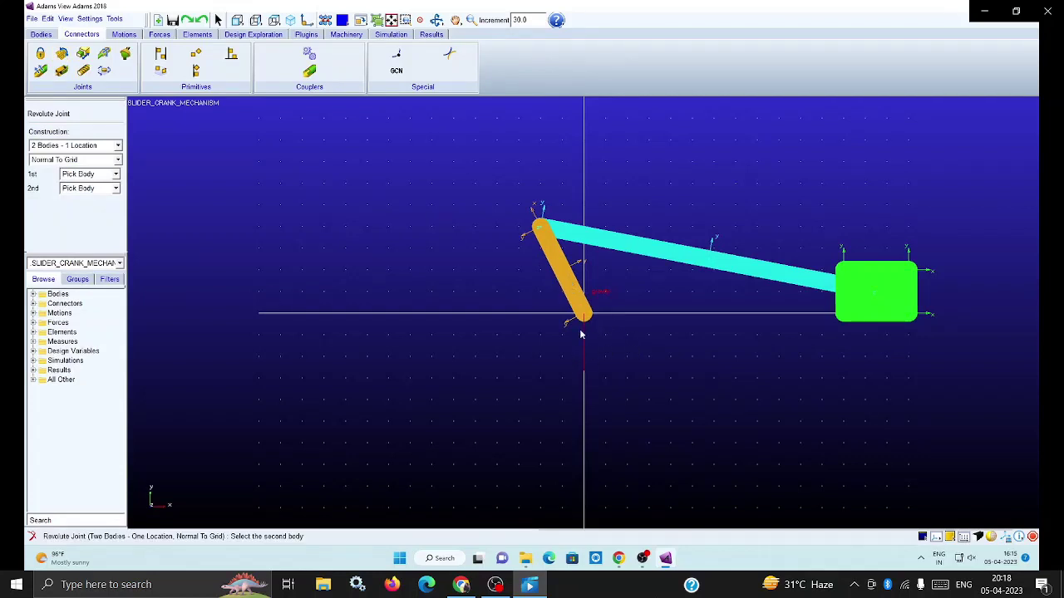
pyautogui.click(605, 309)
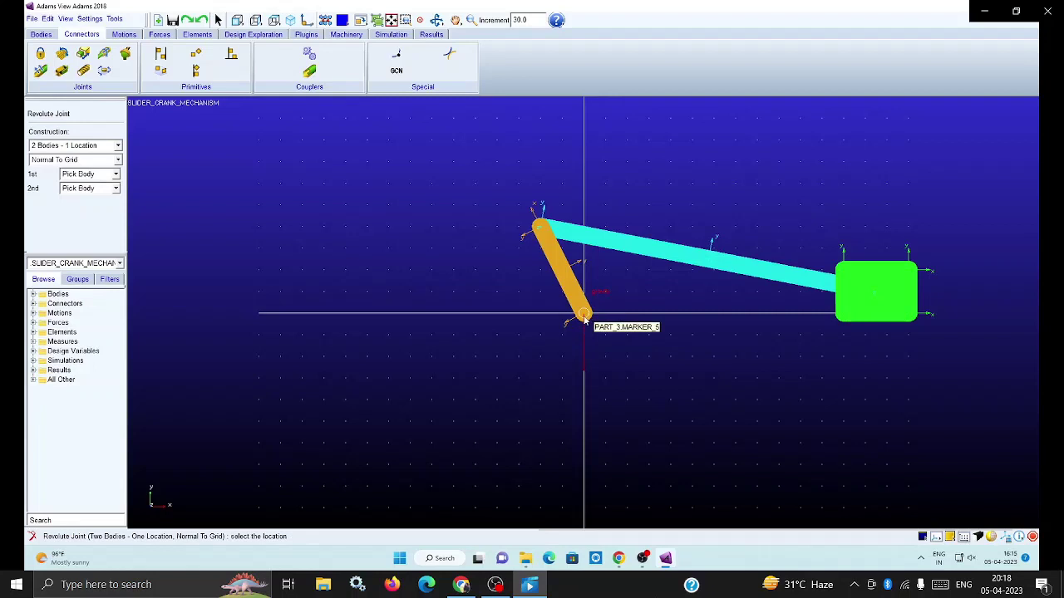
pyautogui.click(583, 312)
# Join the crank's upper end to the connecting rod with a revolute joint.
pyautogui.click(62, 54)
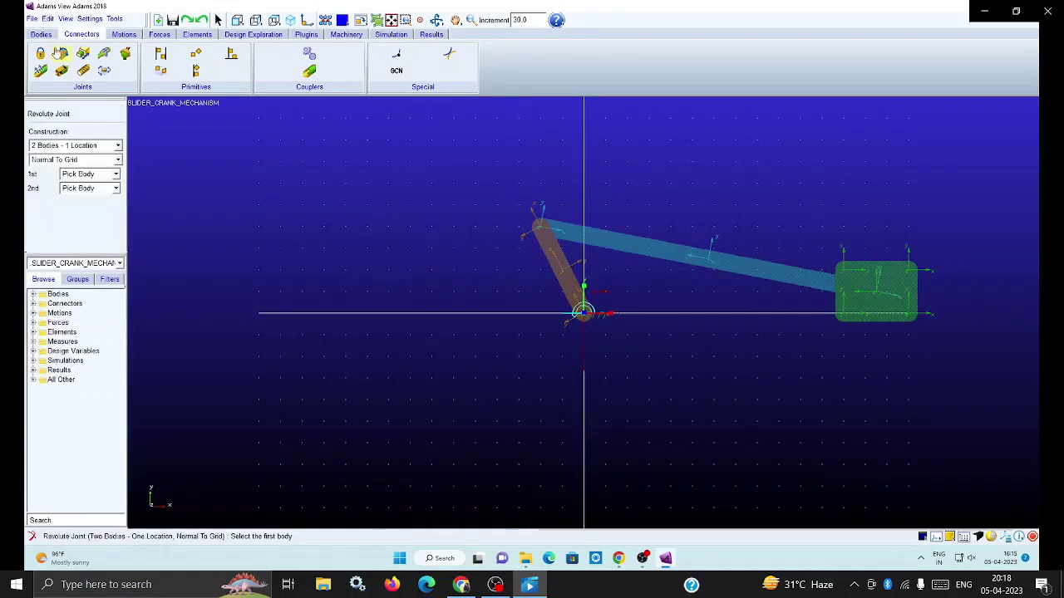
pyautogui.click(551, 256)
pyautogui.click(597, 245)
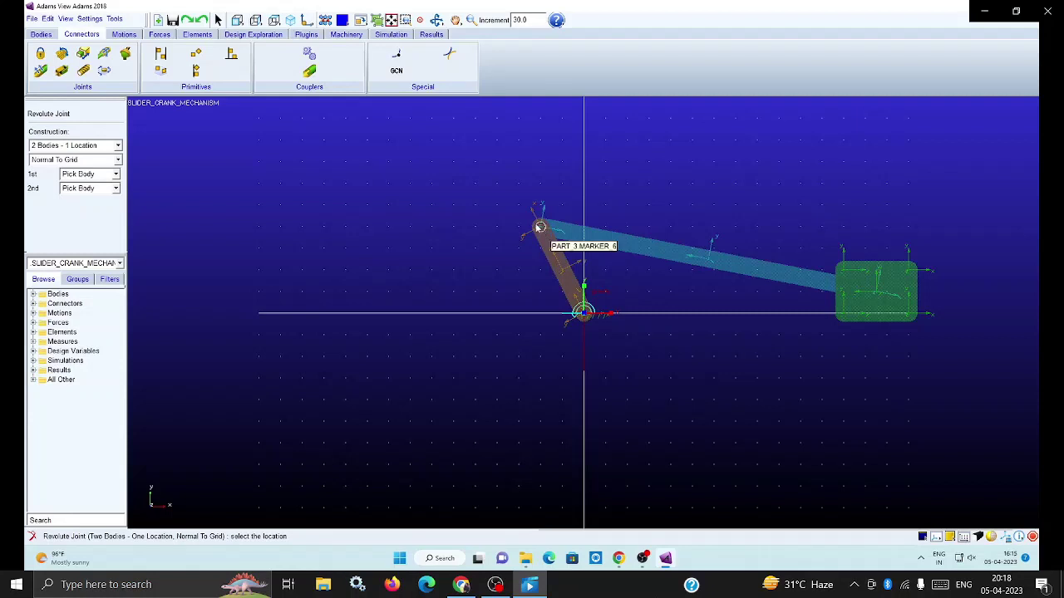
pyautogui.click(540, 227)
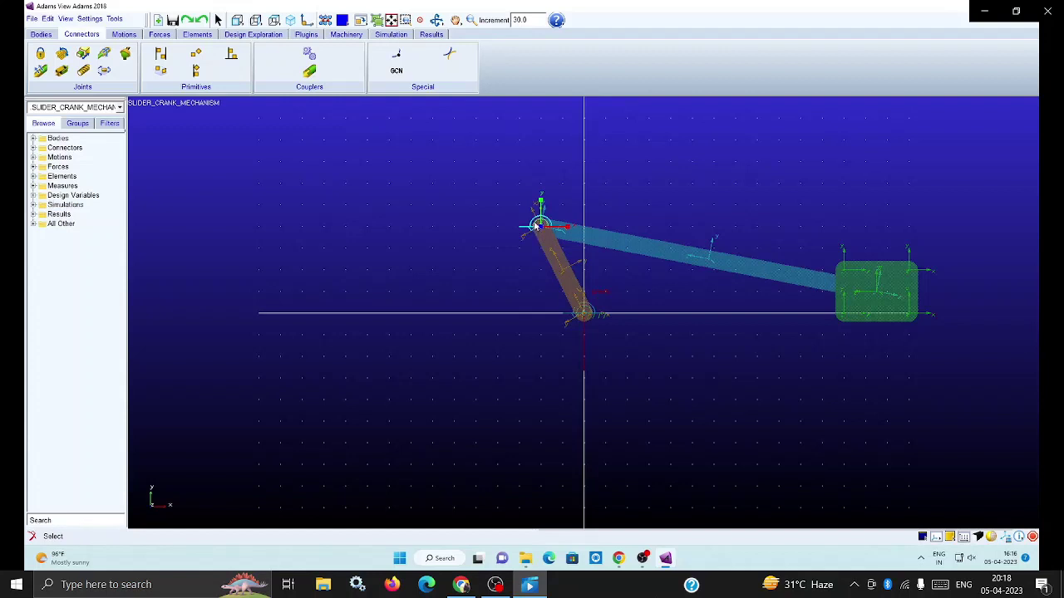
# Join the connecting rod to the slider block with a revolute joint at the block's centre.
pyautogui.click(62, 53)
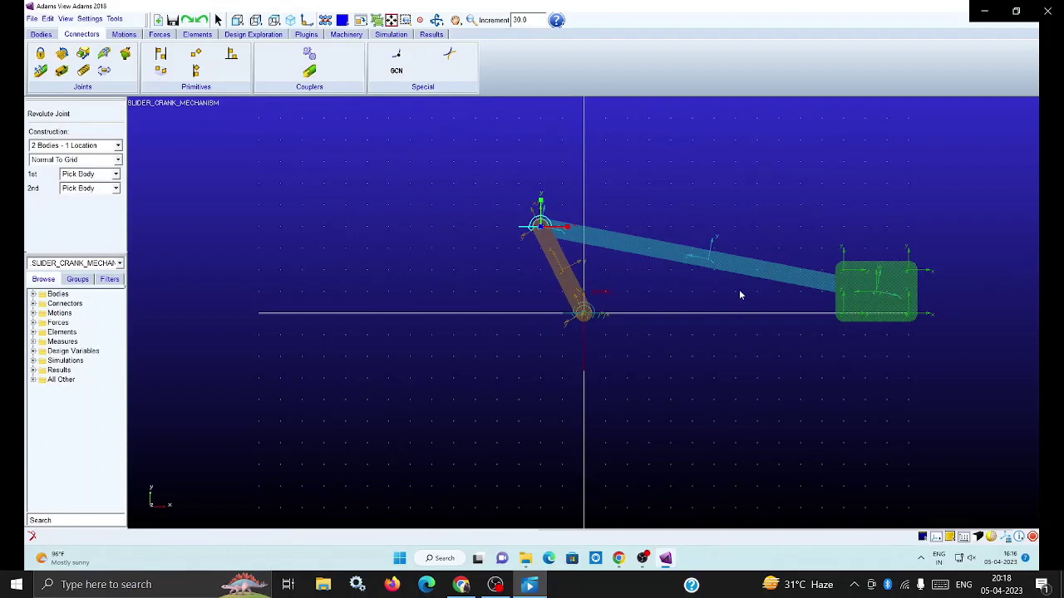
pyautogui.click(810, 280)
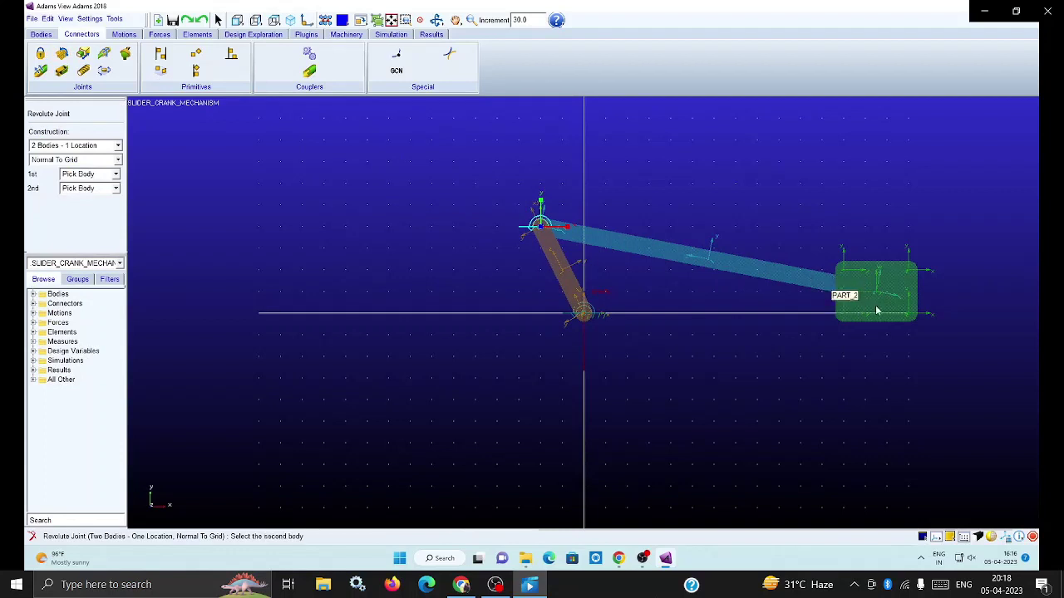
pyautogui.click(877, 309)
pyautogui.click(874, 291)
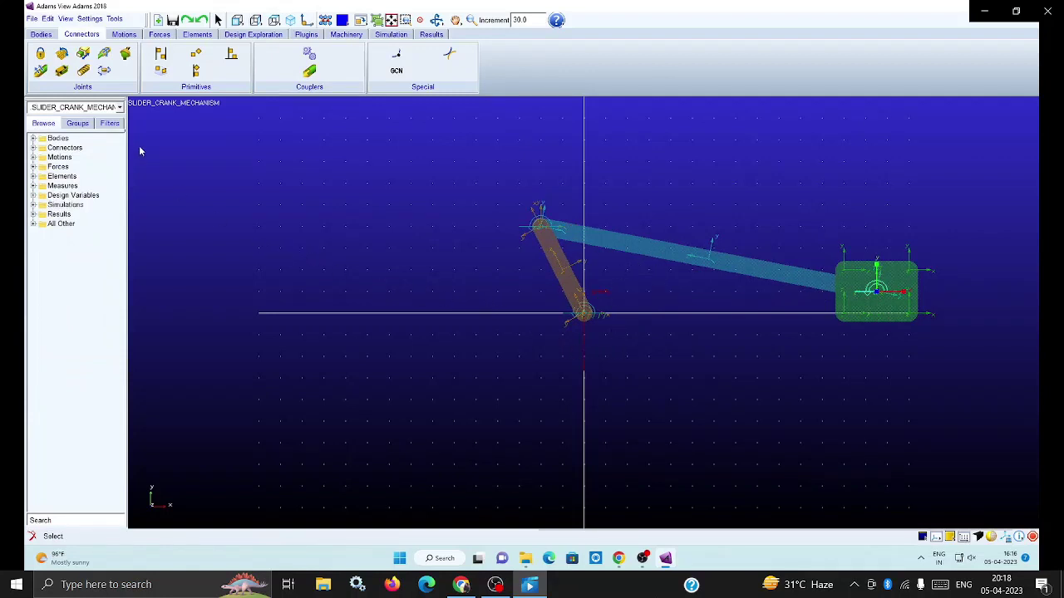
# Add a translational joint between the slider block and ground, sliding along +X.
pyautogui.click(84, 53)
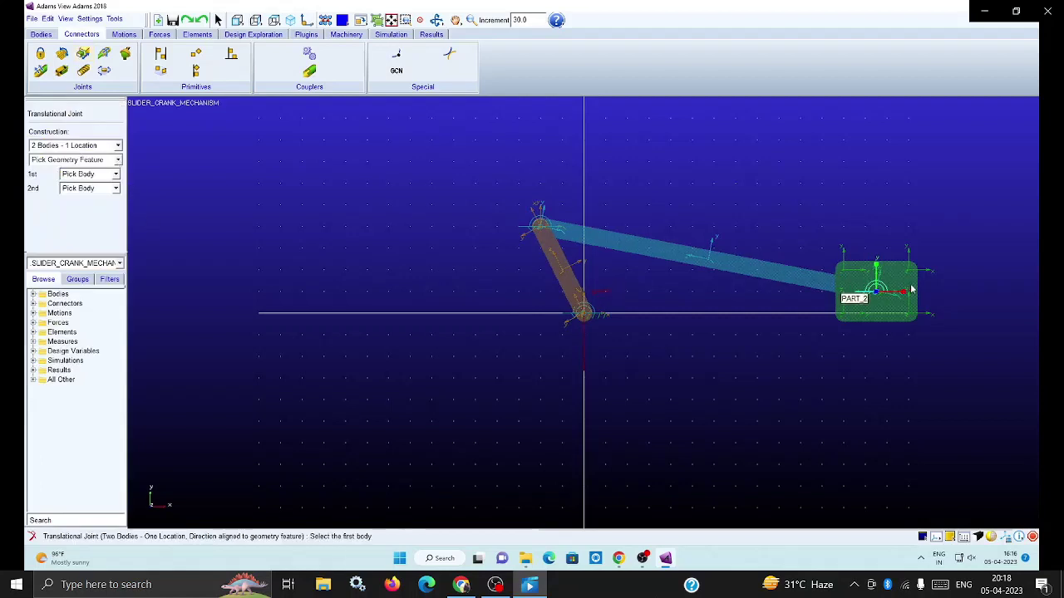
pyautogui.click(879, 314)
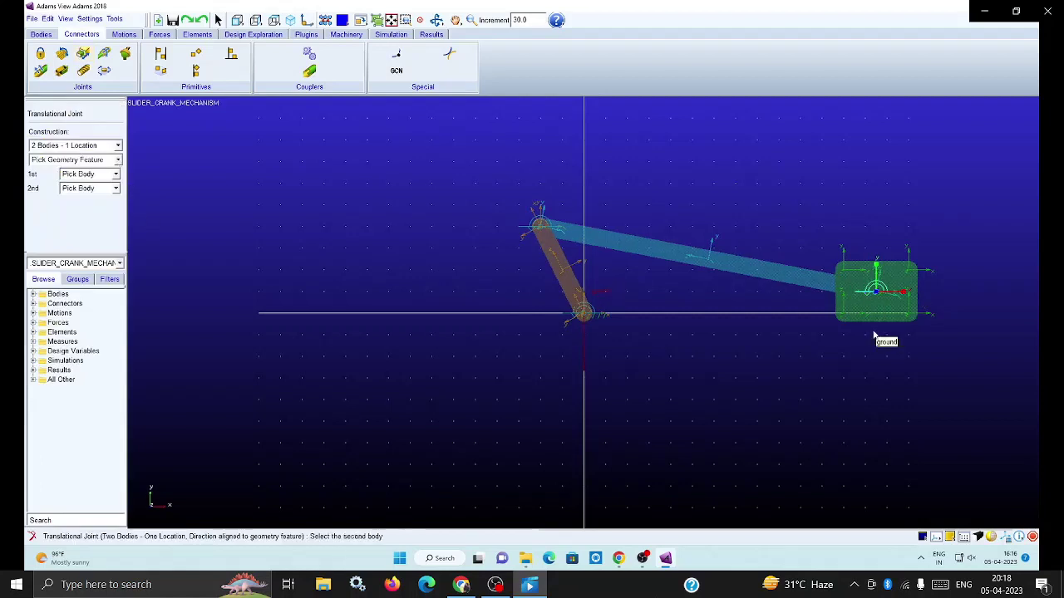
pyautogui.click(875, 336)
pyautogui.click(877, 293)
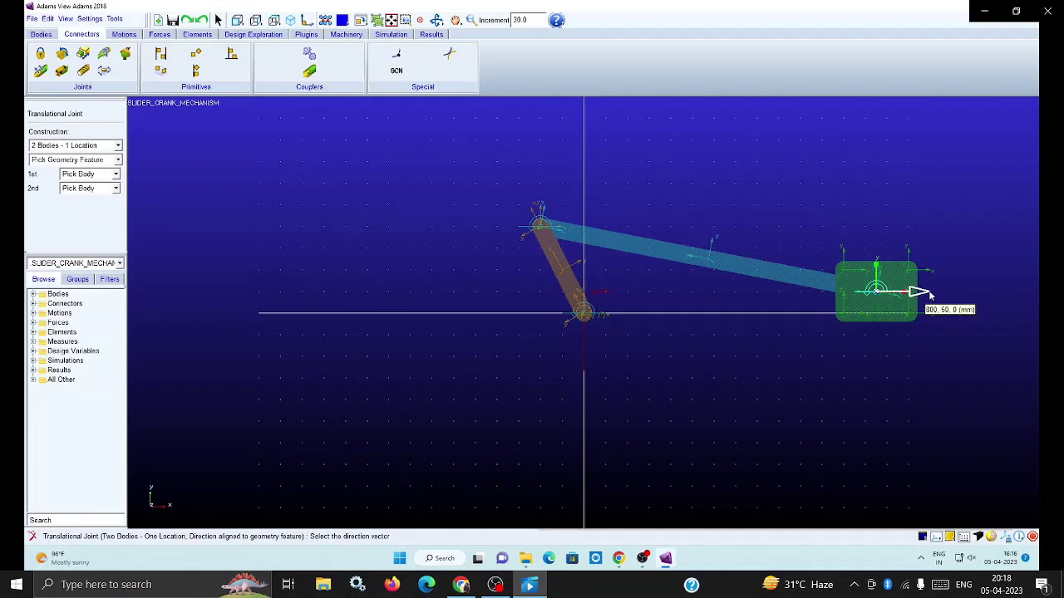
pyautogui.click(931, 294)
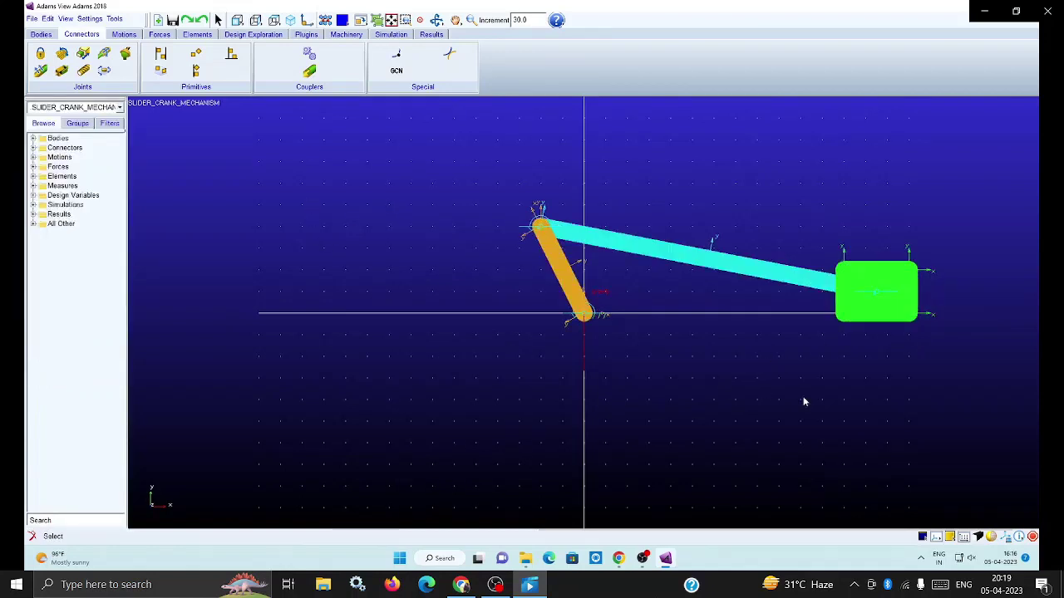
# Drive the crank's ground pivot joint with a rotational motion of speed 30.
pyautogui.click(1005, 536)
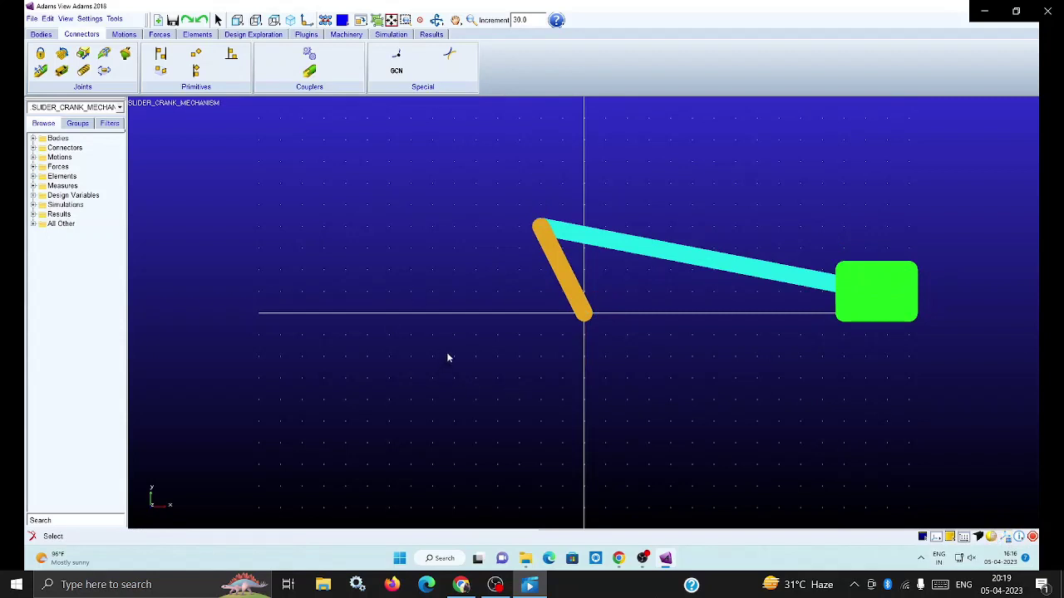
pyautogui.click(124, 34)
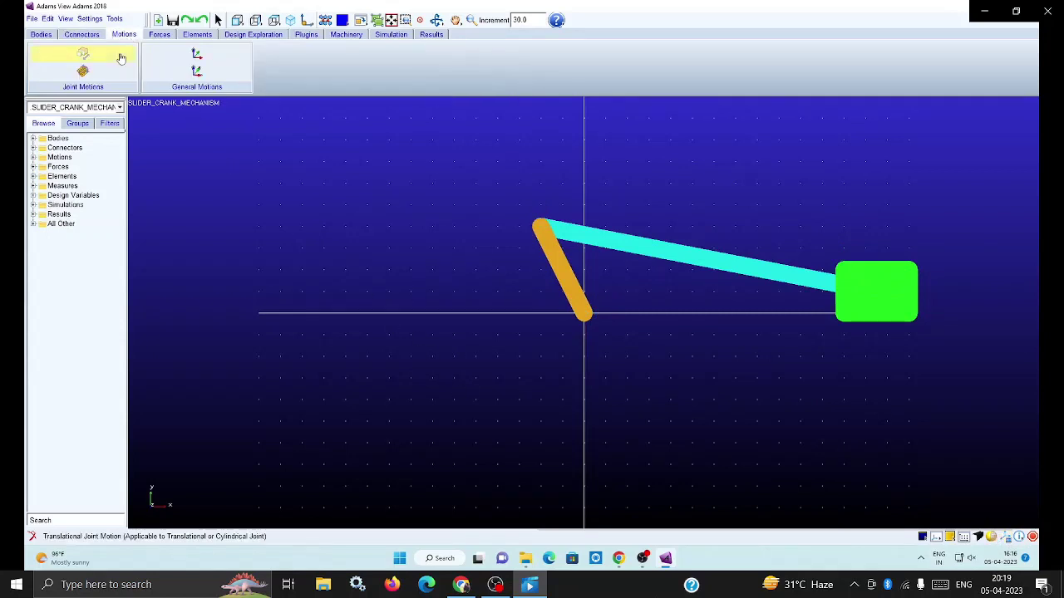
pyautogui.click(83, 74)
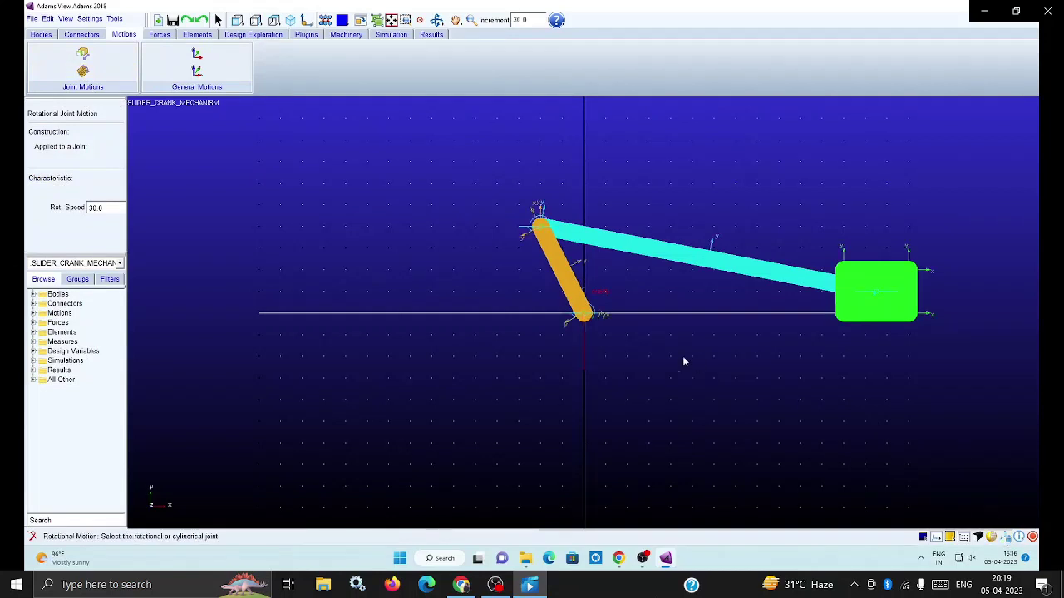
pyautogui.click(584, 314)
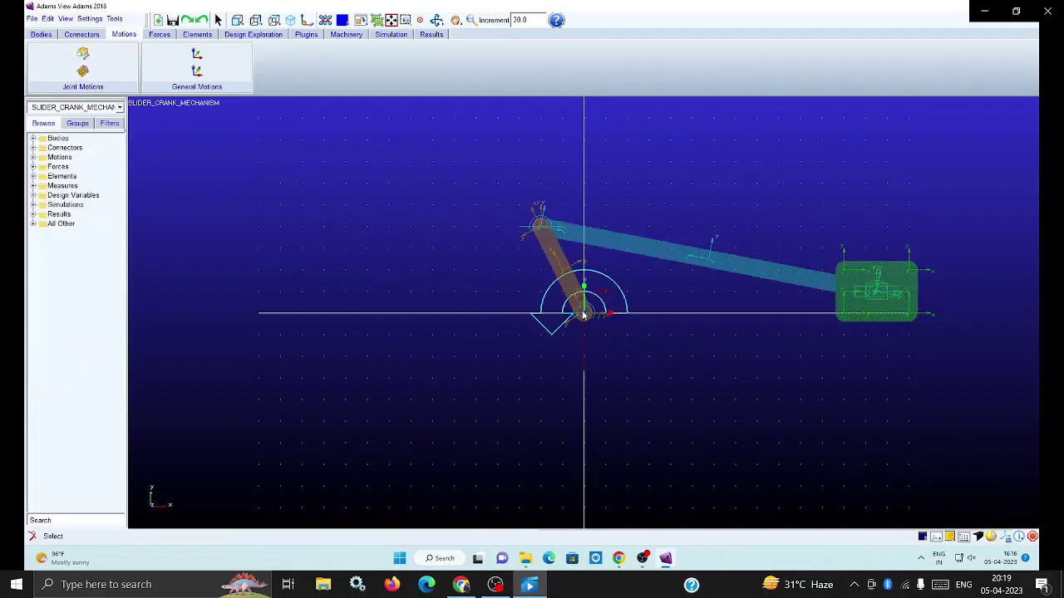
pyautogui.click(1004, 537)
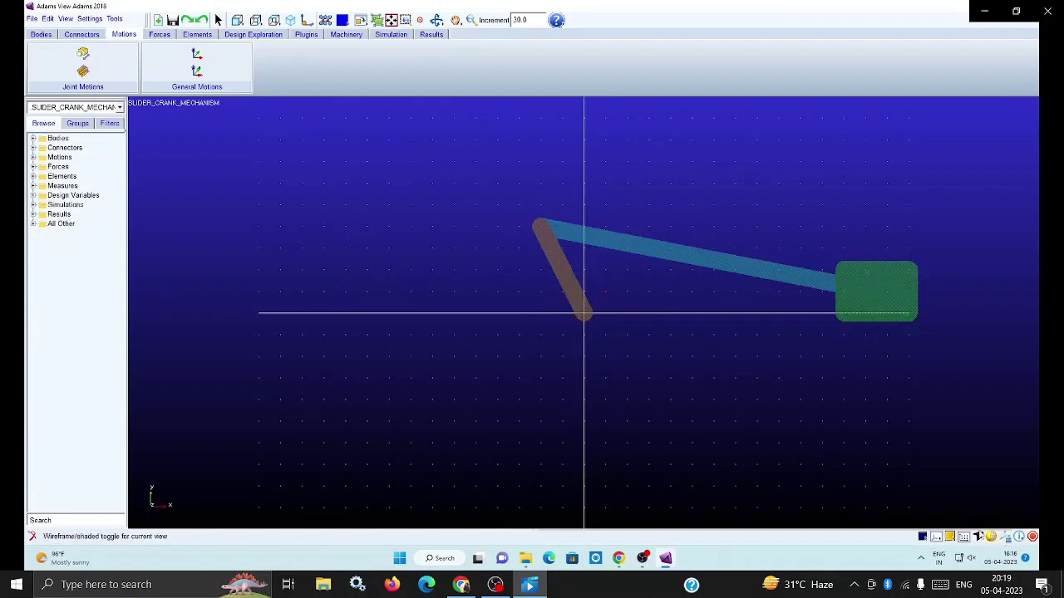
pyautogui.click(389, 34)
# Set the simulation end time to Forever and verify the model (0 degrees of freedom).
pyautogui.click(197, 66)
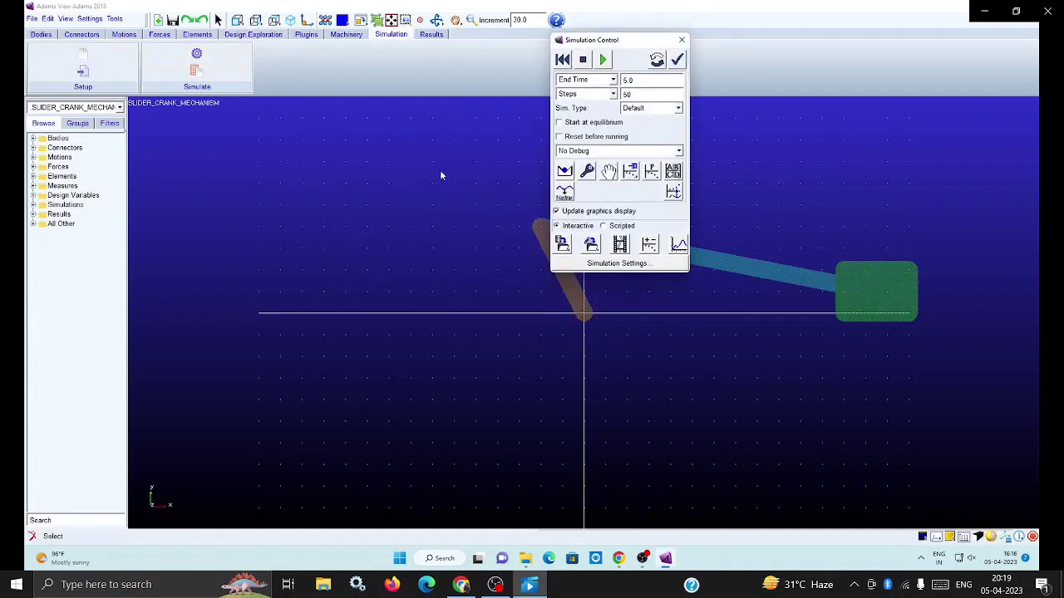
pyautogui.moveTo(620, 40); pyautogui.dragTo(236, 117)
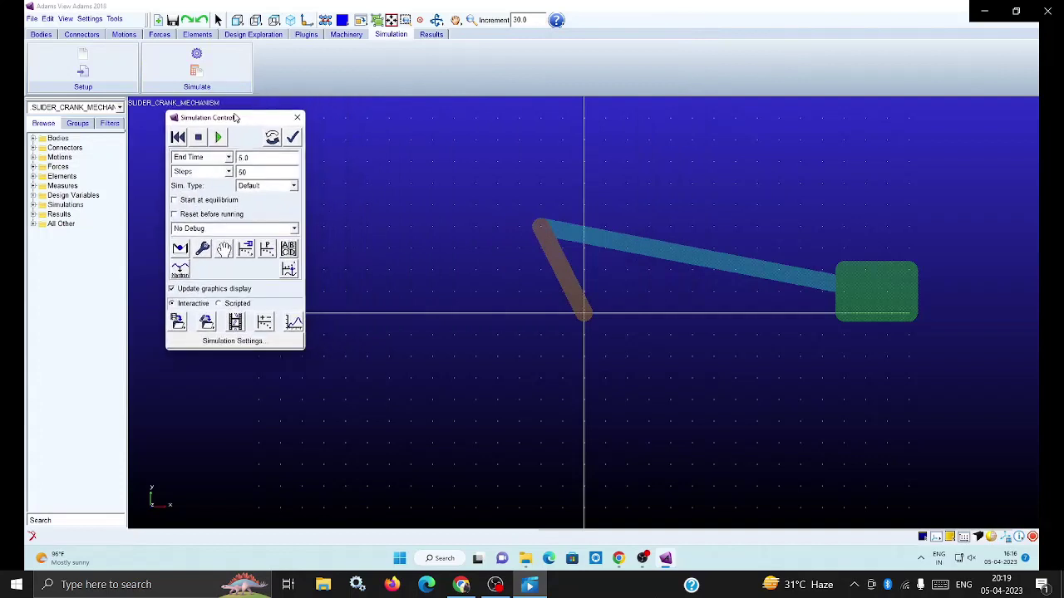
pyautogui.click(228, 157)
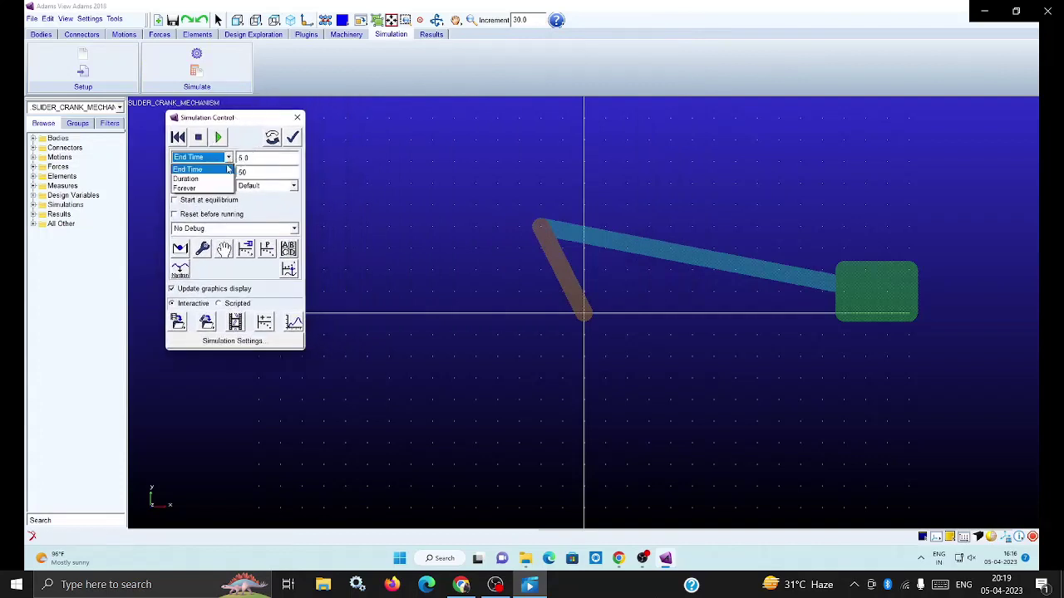
pyautogui.click(215, 190)
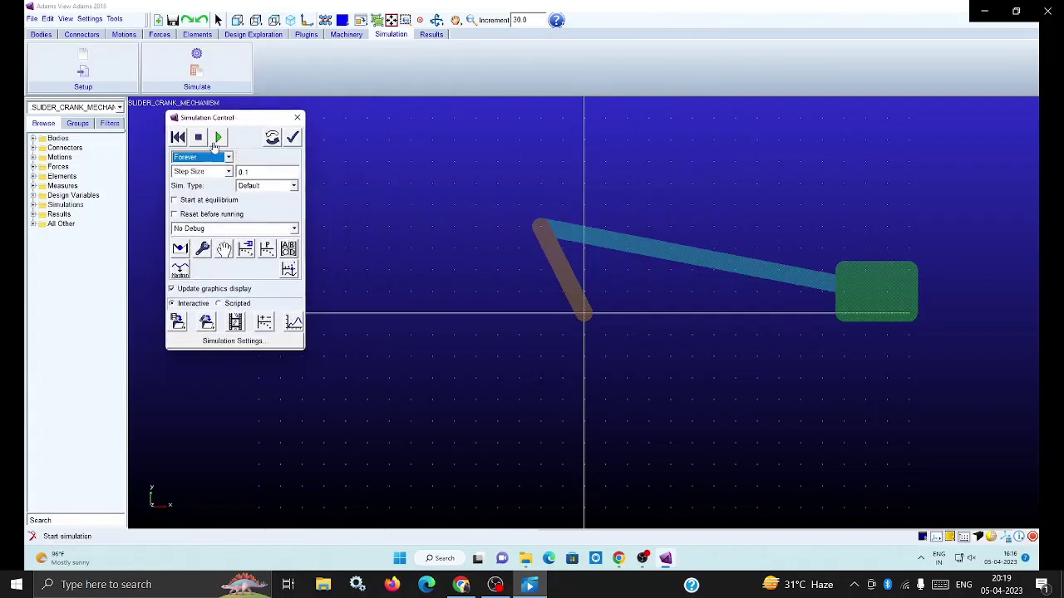
pyautogui.click(294, 139)
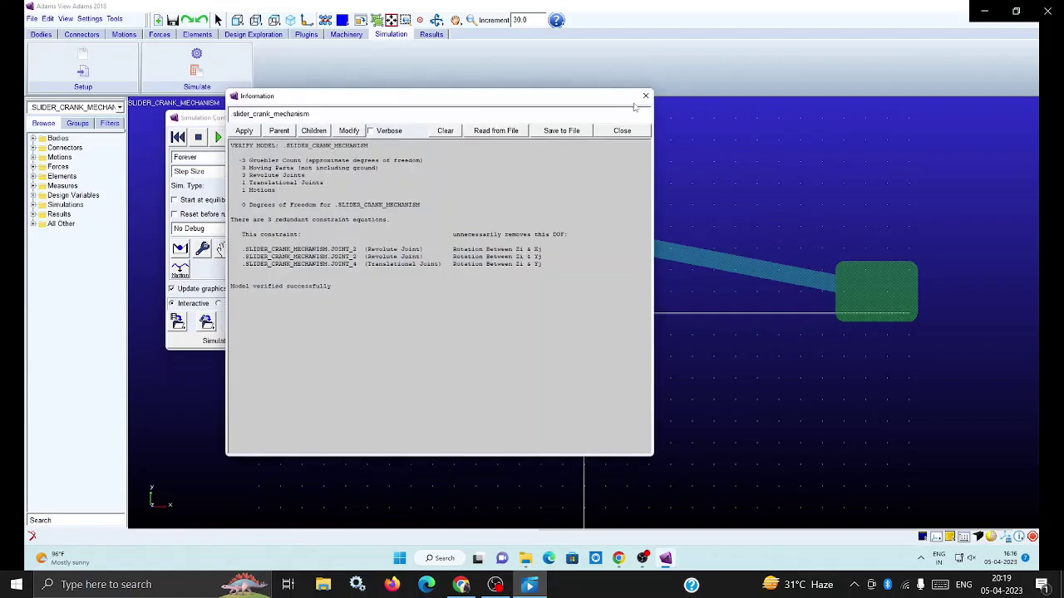
pyautogui.click(622, 131)
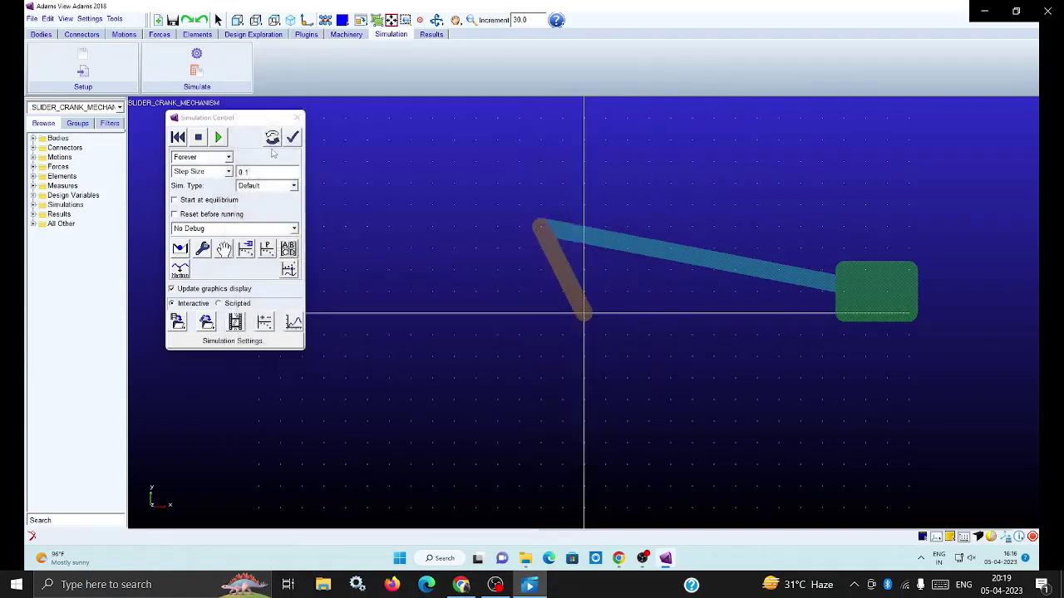
# Run the simulation and open its results in Adams PostProcessor.
pyautogui.click(219, 138)
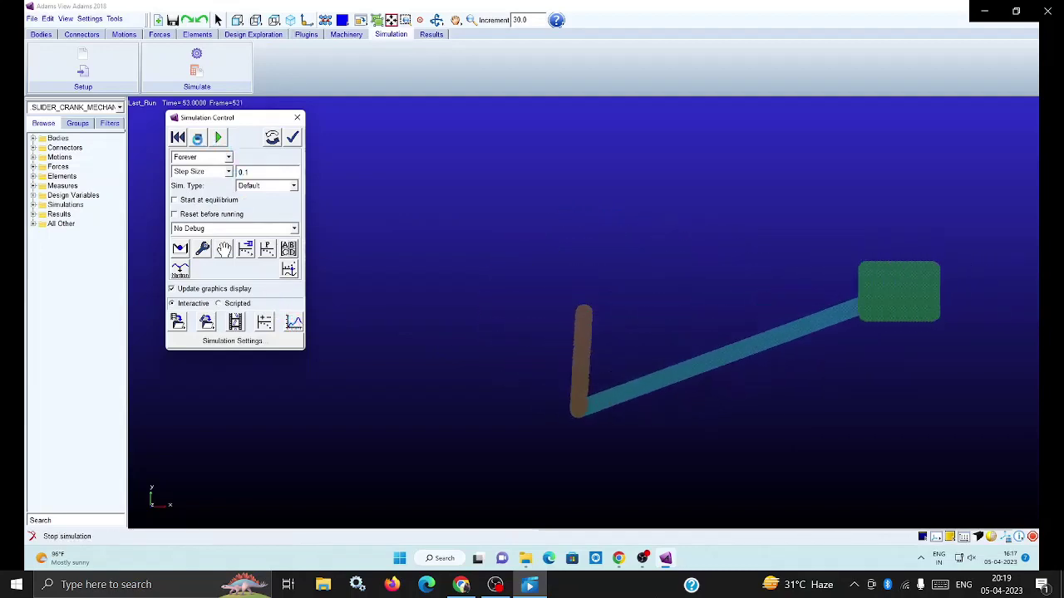
pyautogui.click(294, 320)
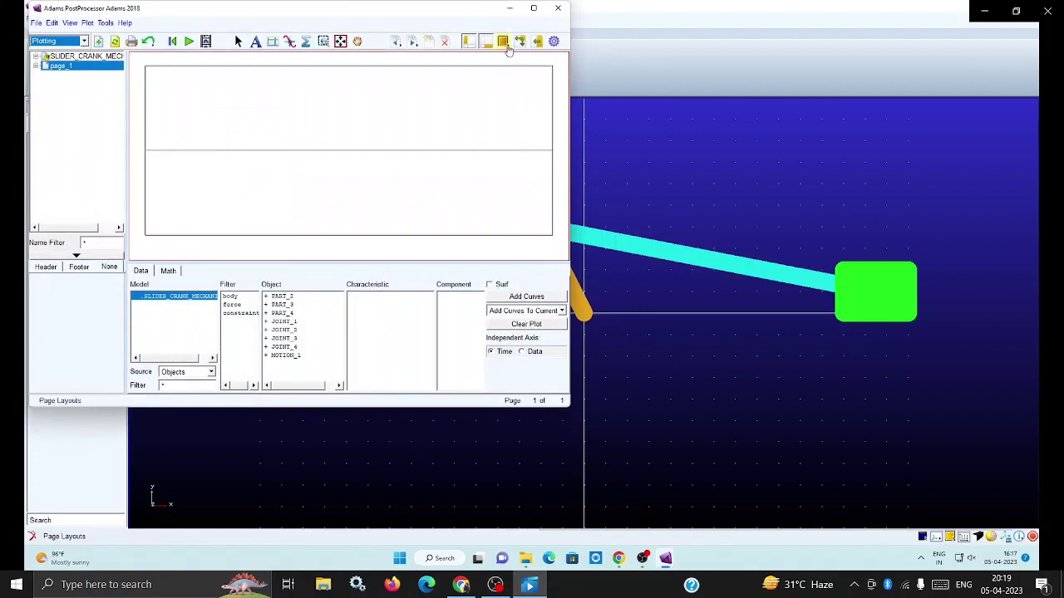
# Use a 3-view page layout, load the animation into the right view, and maximize the window.
pyautogui.click(519, 41)
pyautogui.click(535, 75)
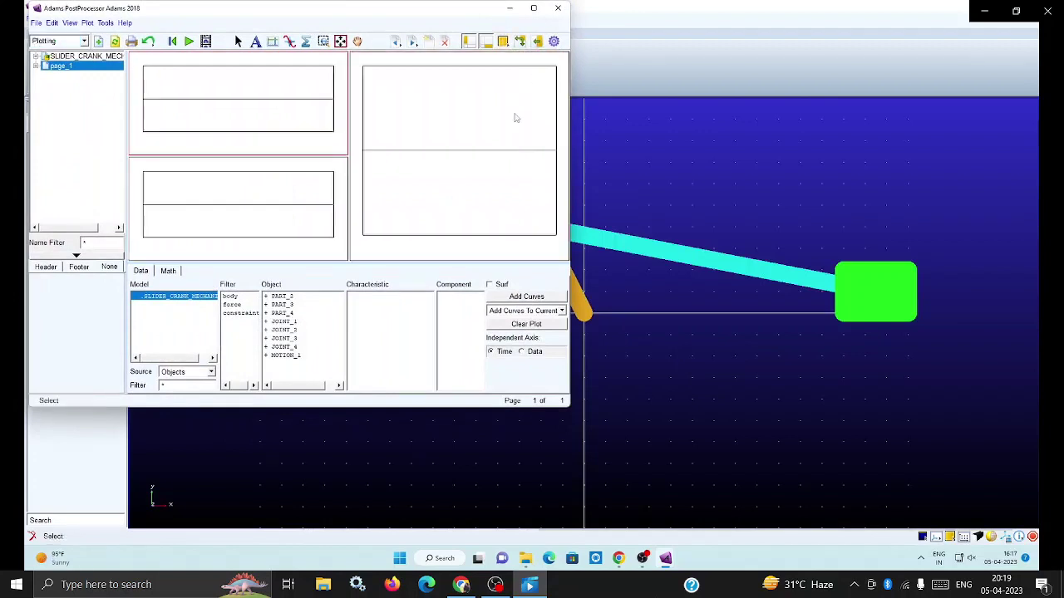
pyautogui.click(442, 157)
pyautogui.rightClick(438, 126)
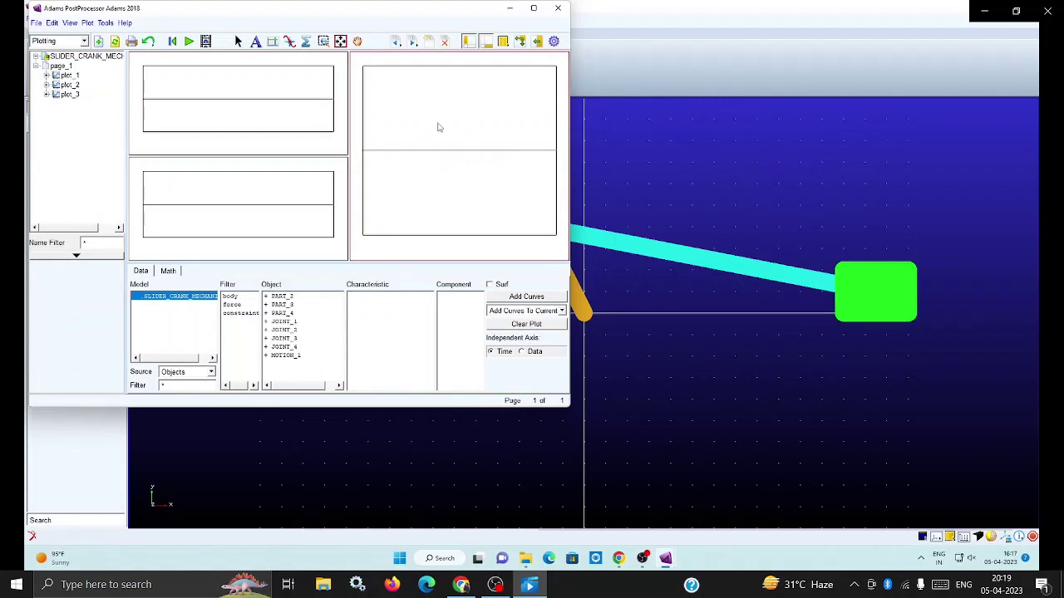
pyautogui.click(473, 198)
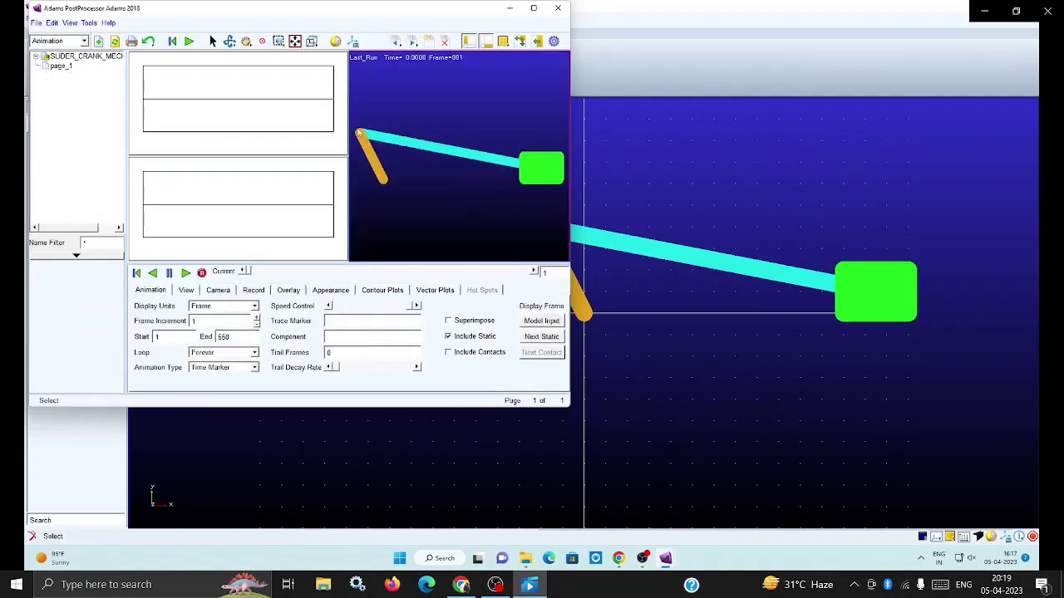
pyautogui.click(295, 98)
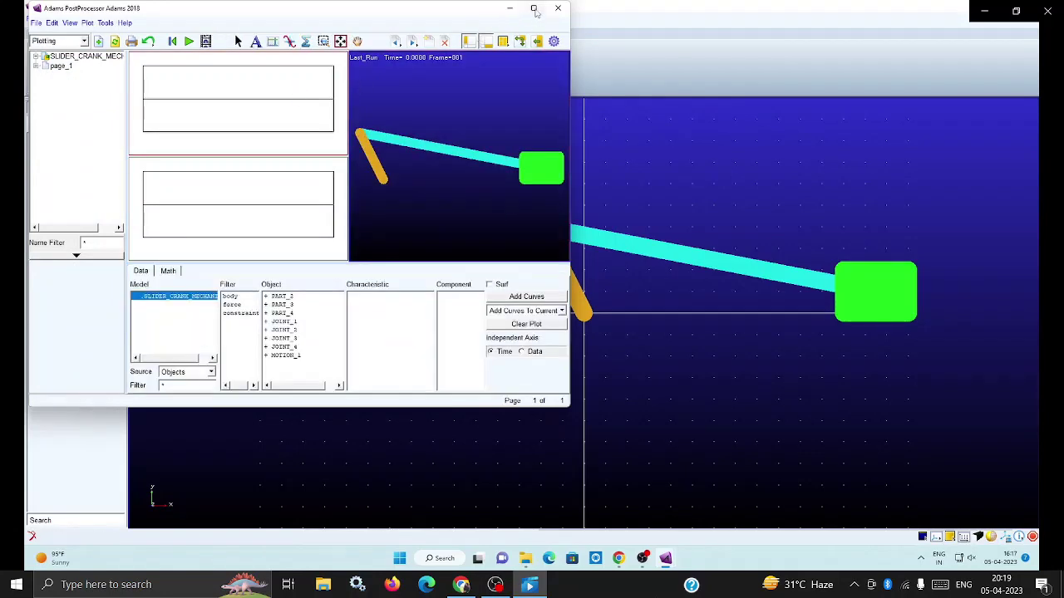
pyautogui.click(533, 8)
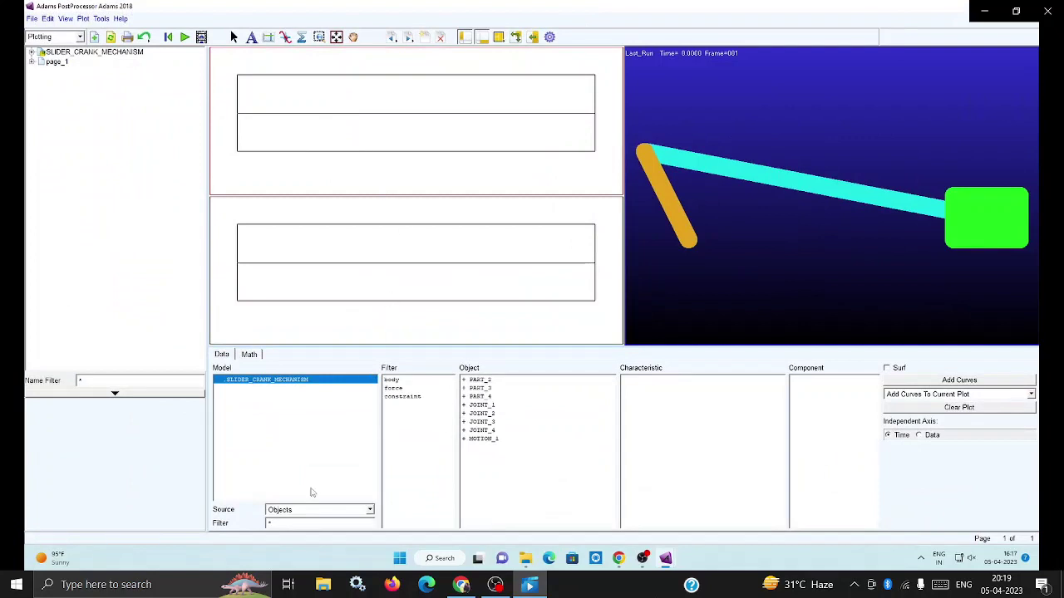
# Plot PART_2 CM_Velocity magnitude in the top plot and CM_Acceleration magnitude below.
pyautogui.click(480, 380)
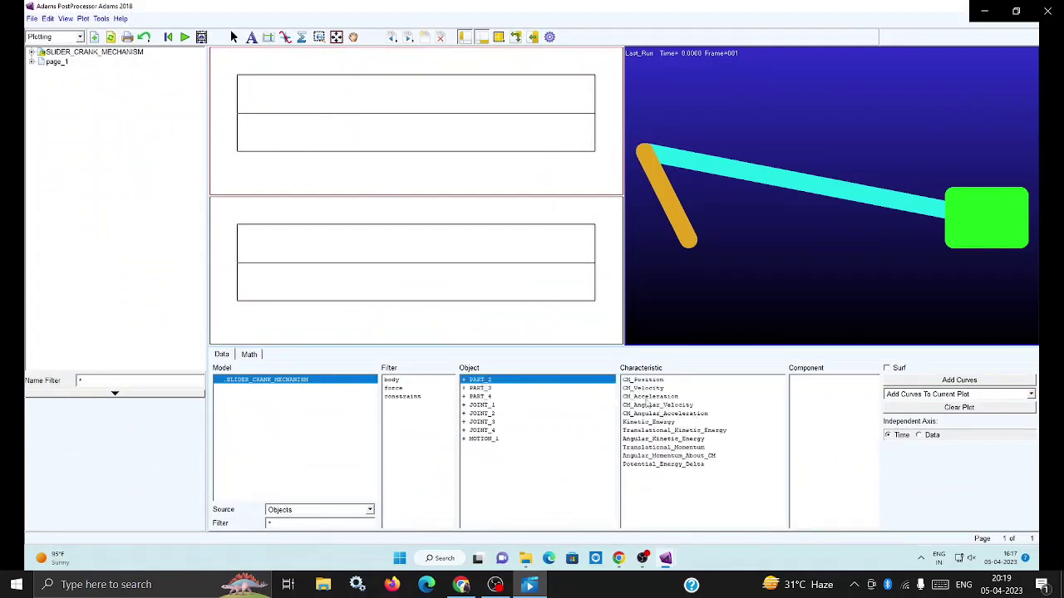
pyautogui.click(656, 388)
pyautogui.click(802, 406)
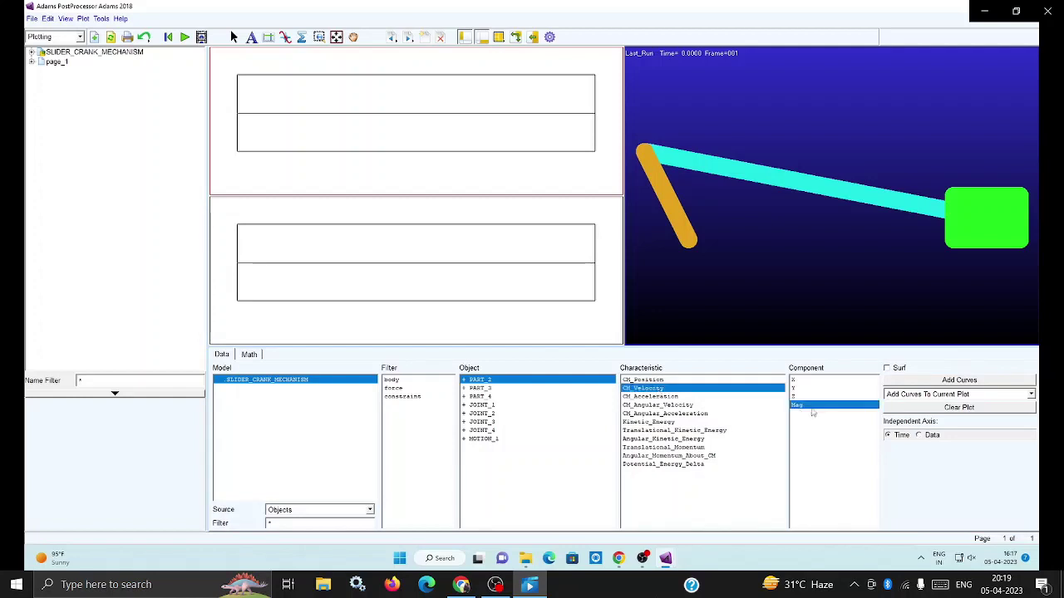
pyautogui.click(947, 384)
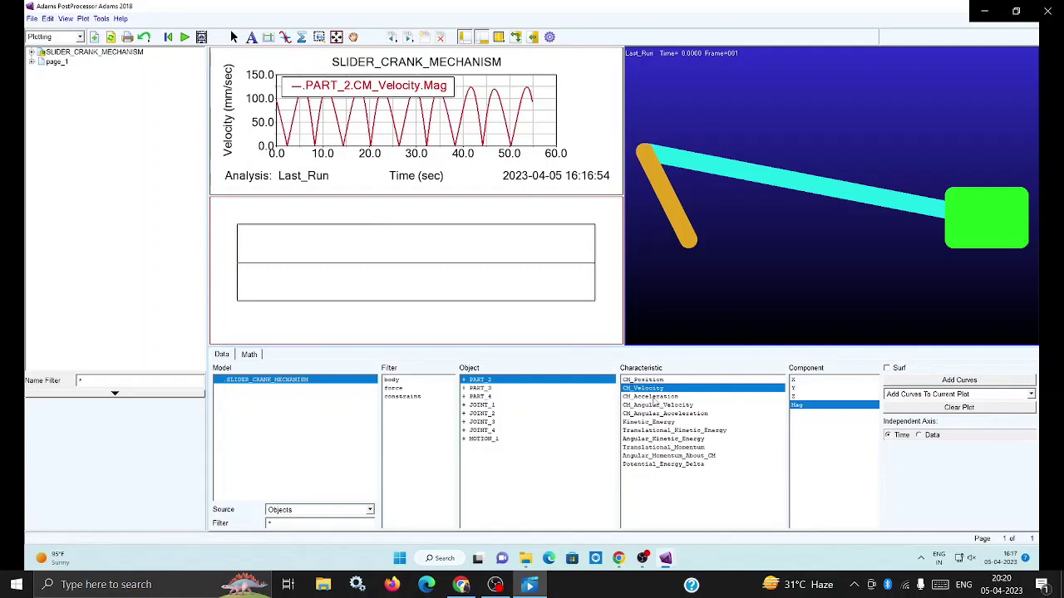
pyautogui.click(763, 398)
pyautogui.click(912, 384)
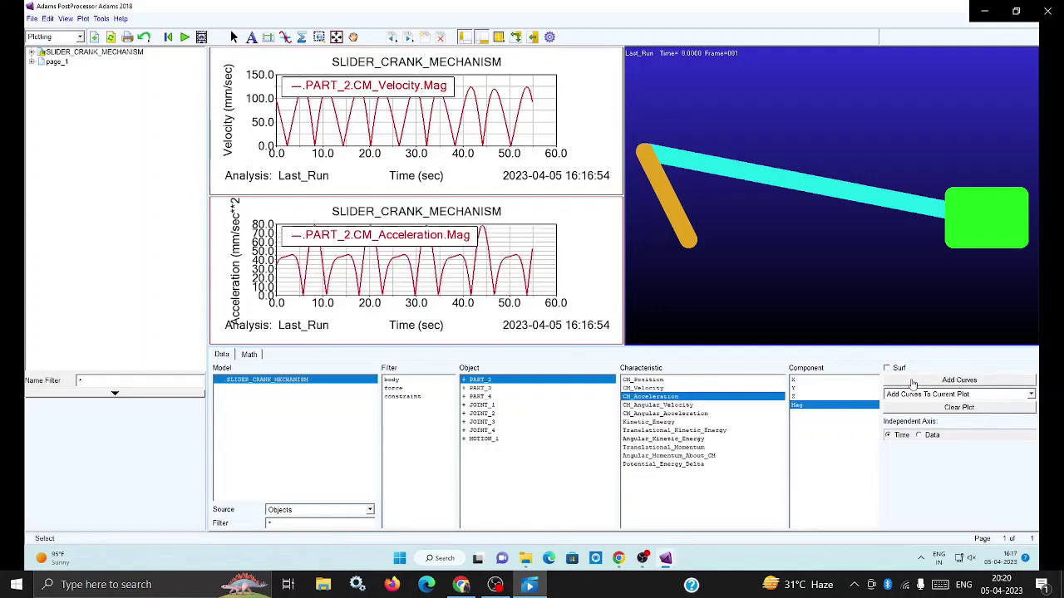
# Play the slider-crank animation alongside the velocity and acceleration plots, then restore the PostProcessor window size.
pyautogui.click(185, 37)
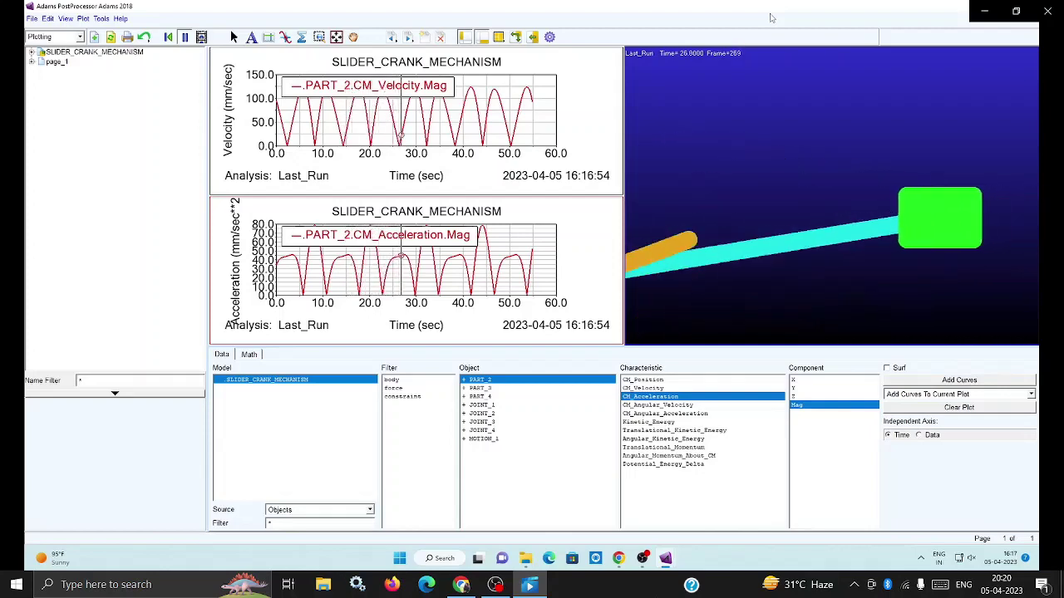
pyautogui.click(1015, 10)
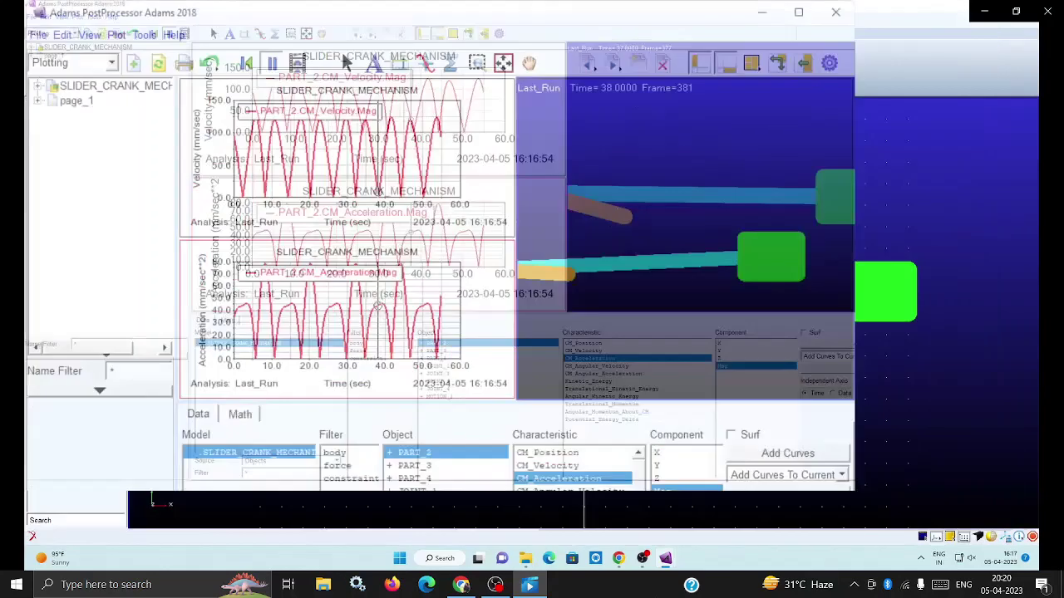